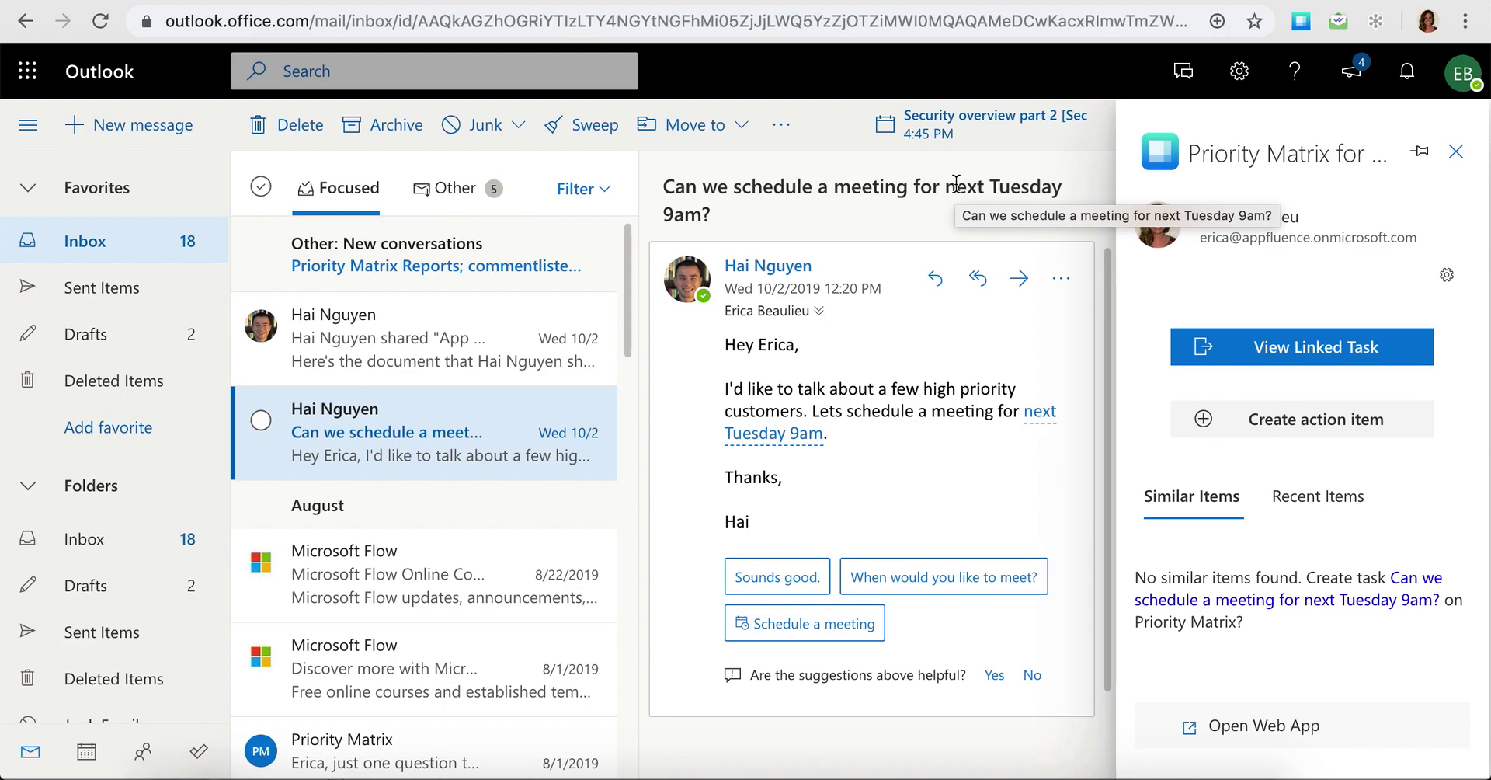
- Start a new Priority Matrix task from the sender's meeting email, prefilled into the Daily task list
left_click(1313, 420)
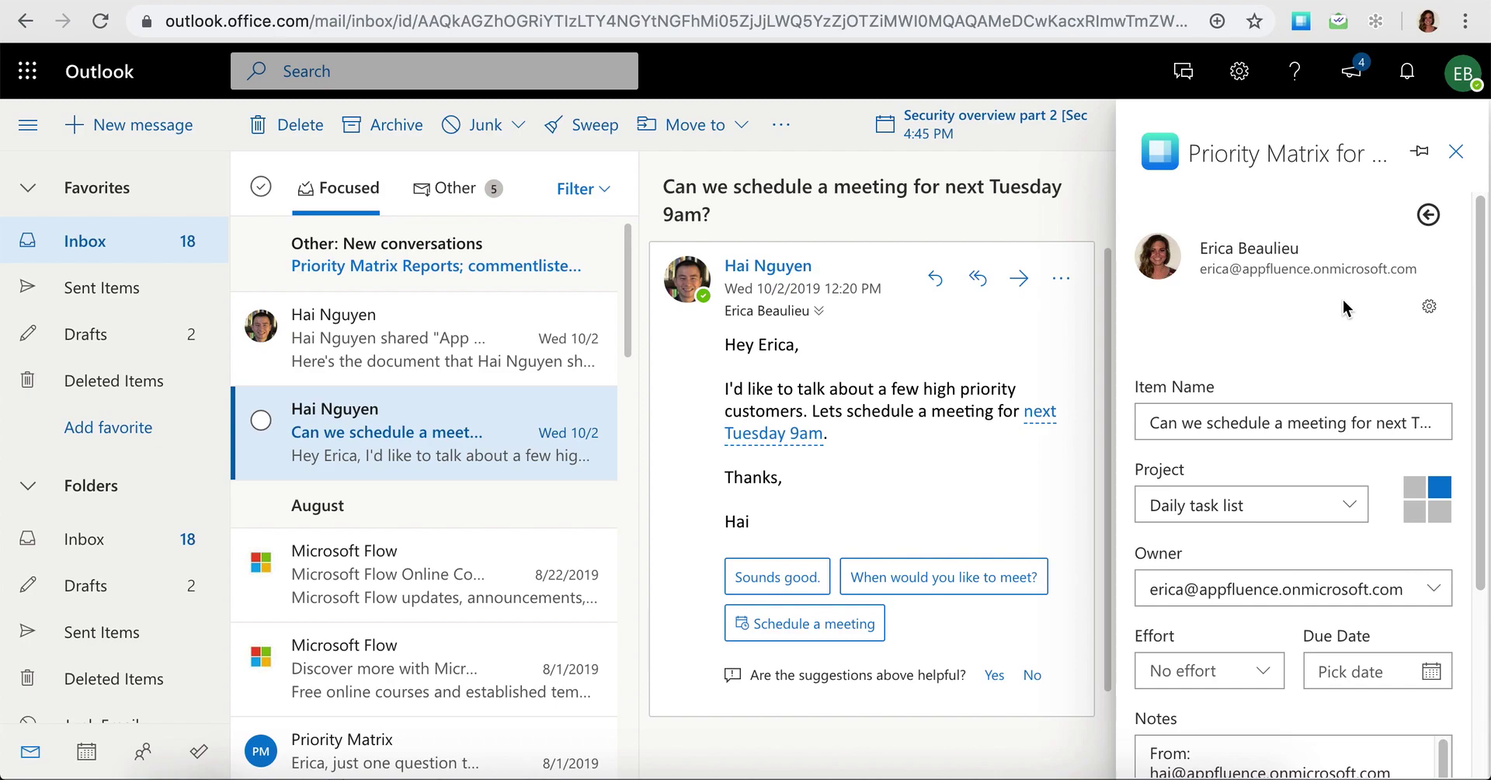
- Create the item 'Can we schedule a meeting for next Tuesday 9am?' in project Daily task list
scroll(1346, 308, "down", 2)
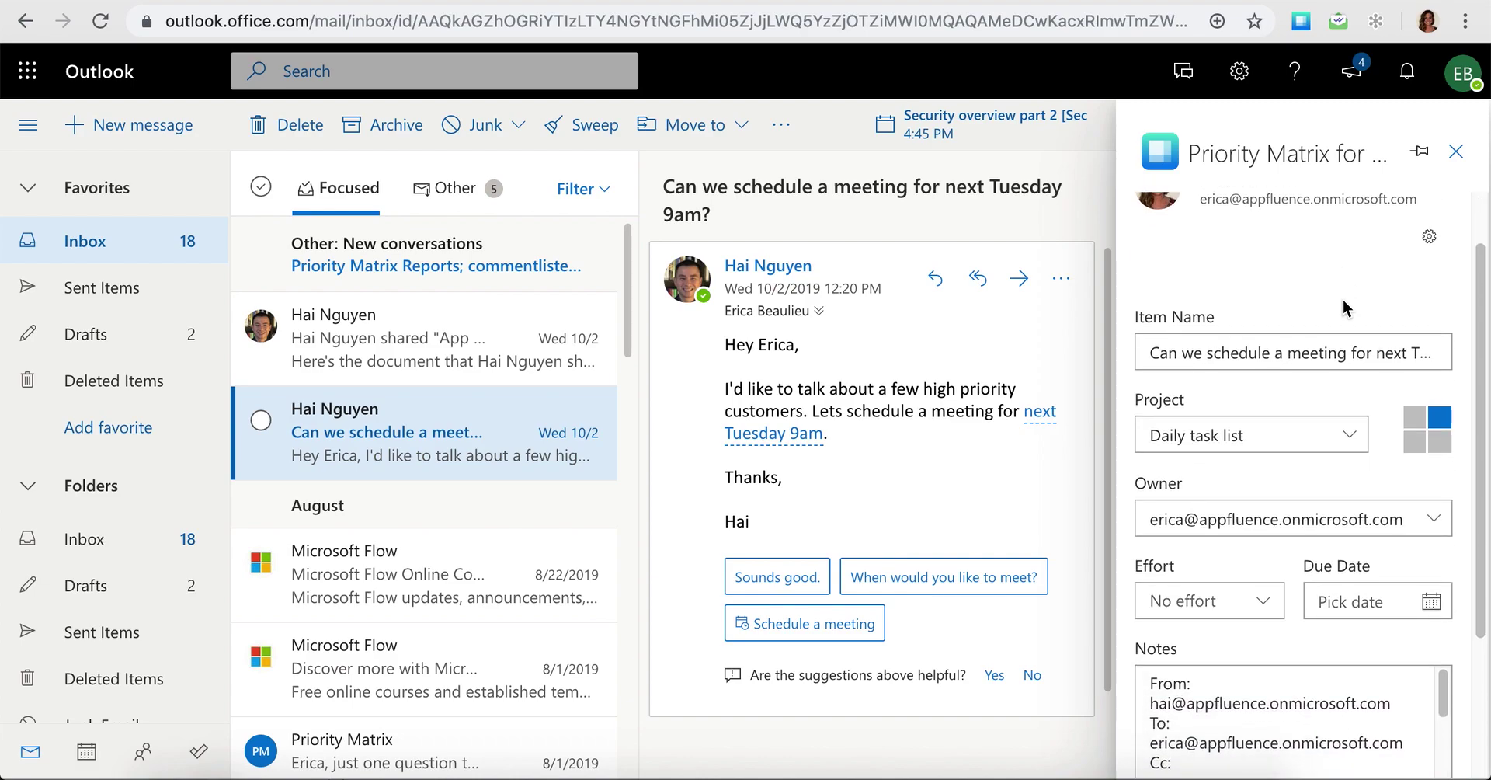
scroll(1366, 393, "down", 5)
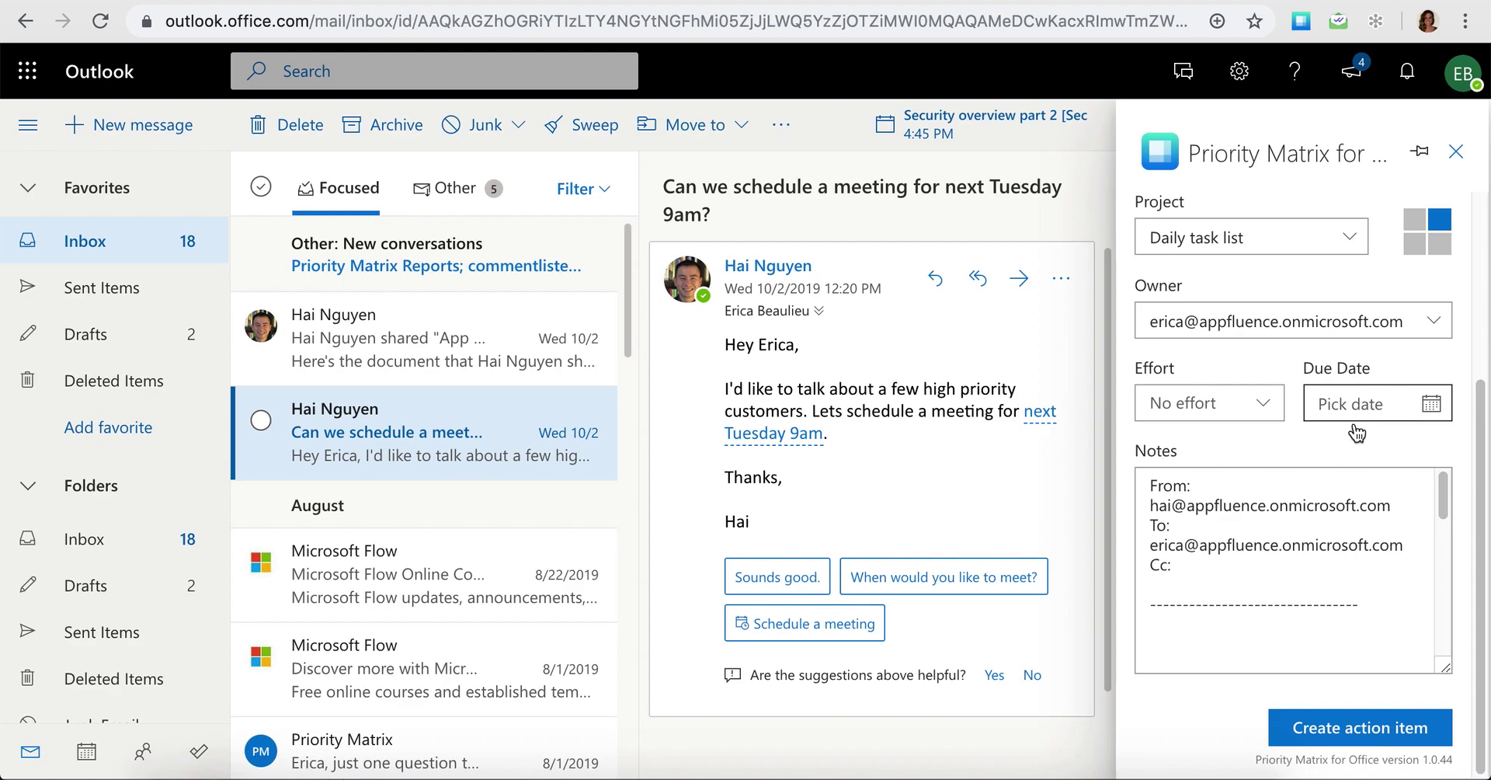
left_click(1319, 728)
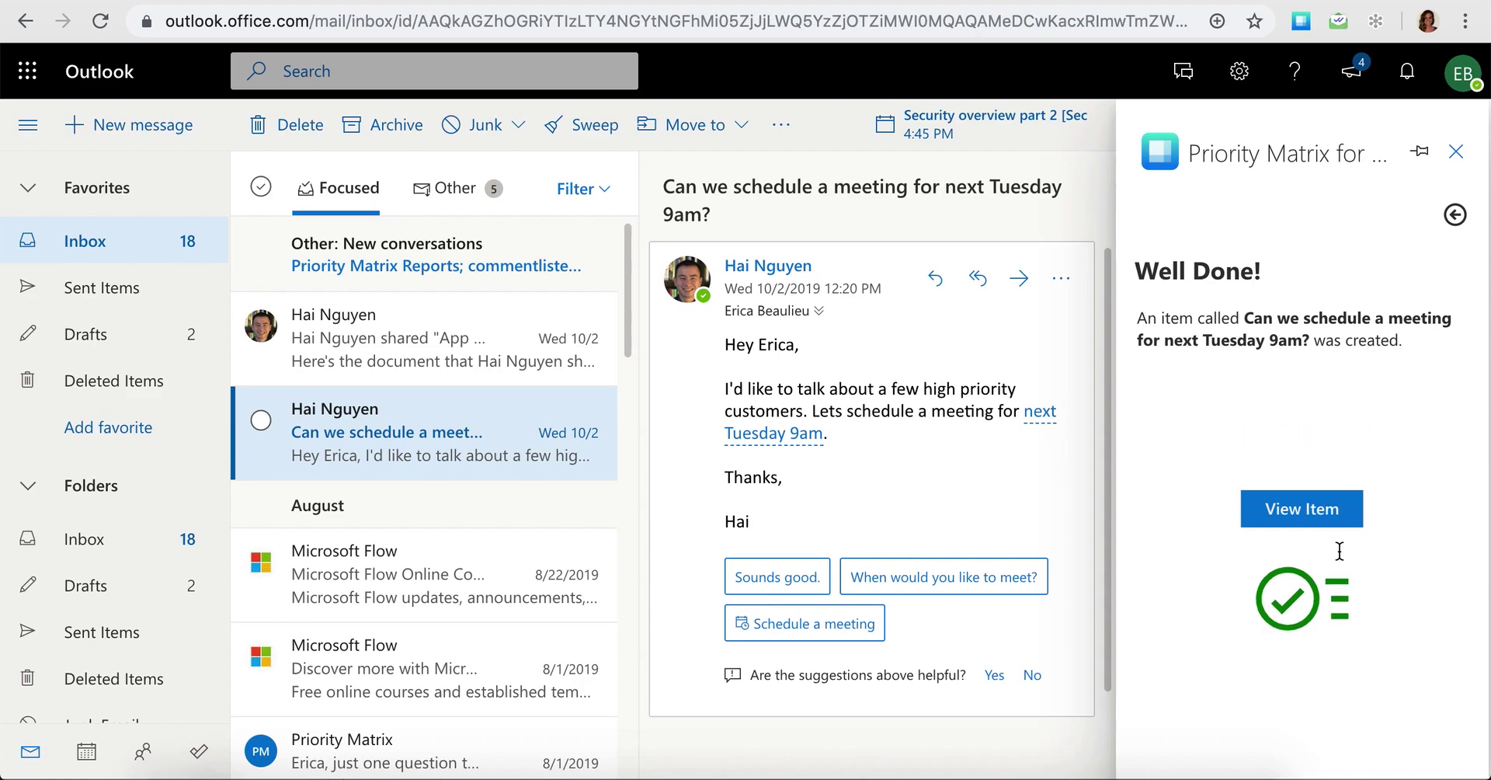
- Return to the email's task options and list recently created Priority Matrix items
left_click(1455, 216)
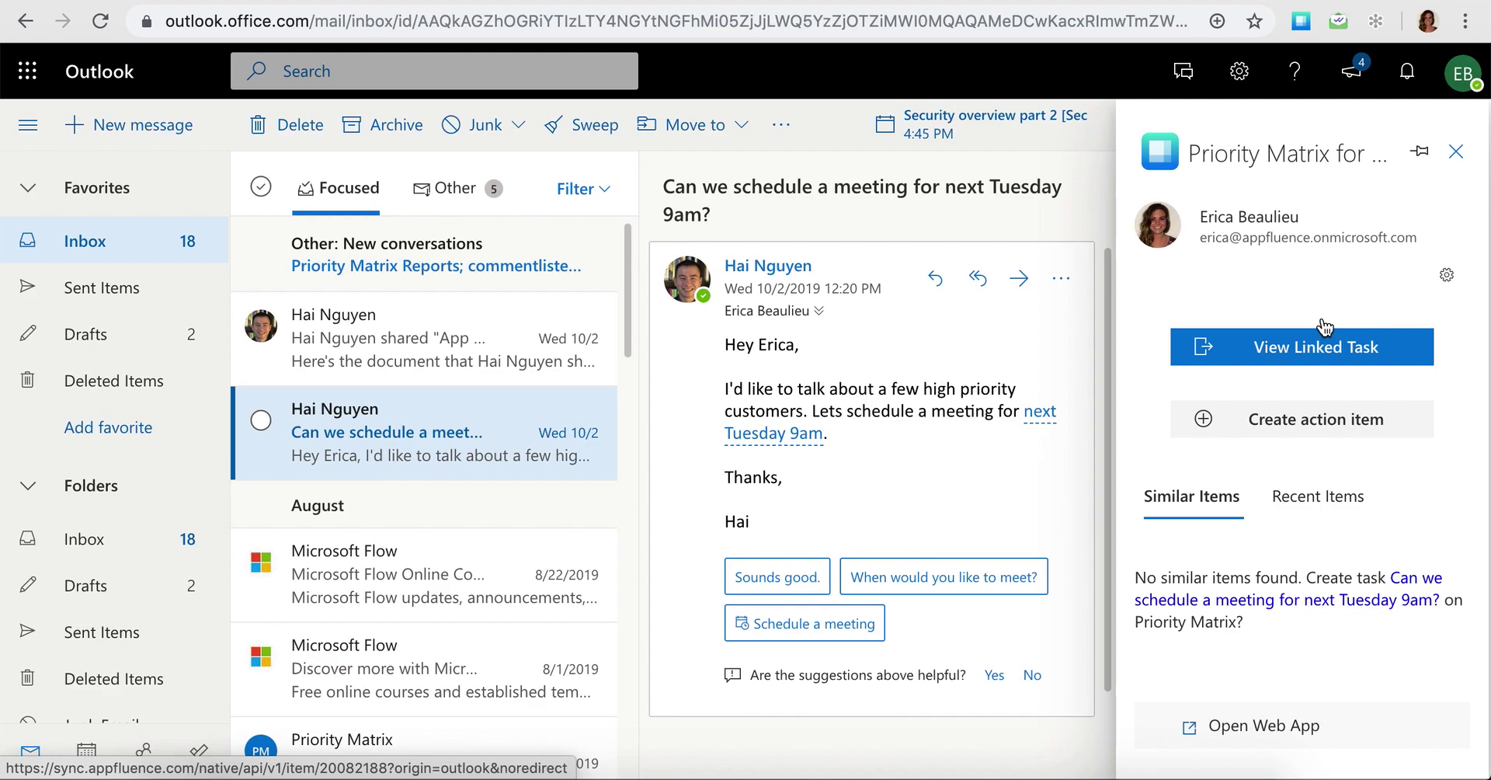
left_click(1318, 495)
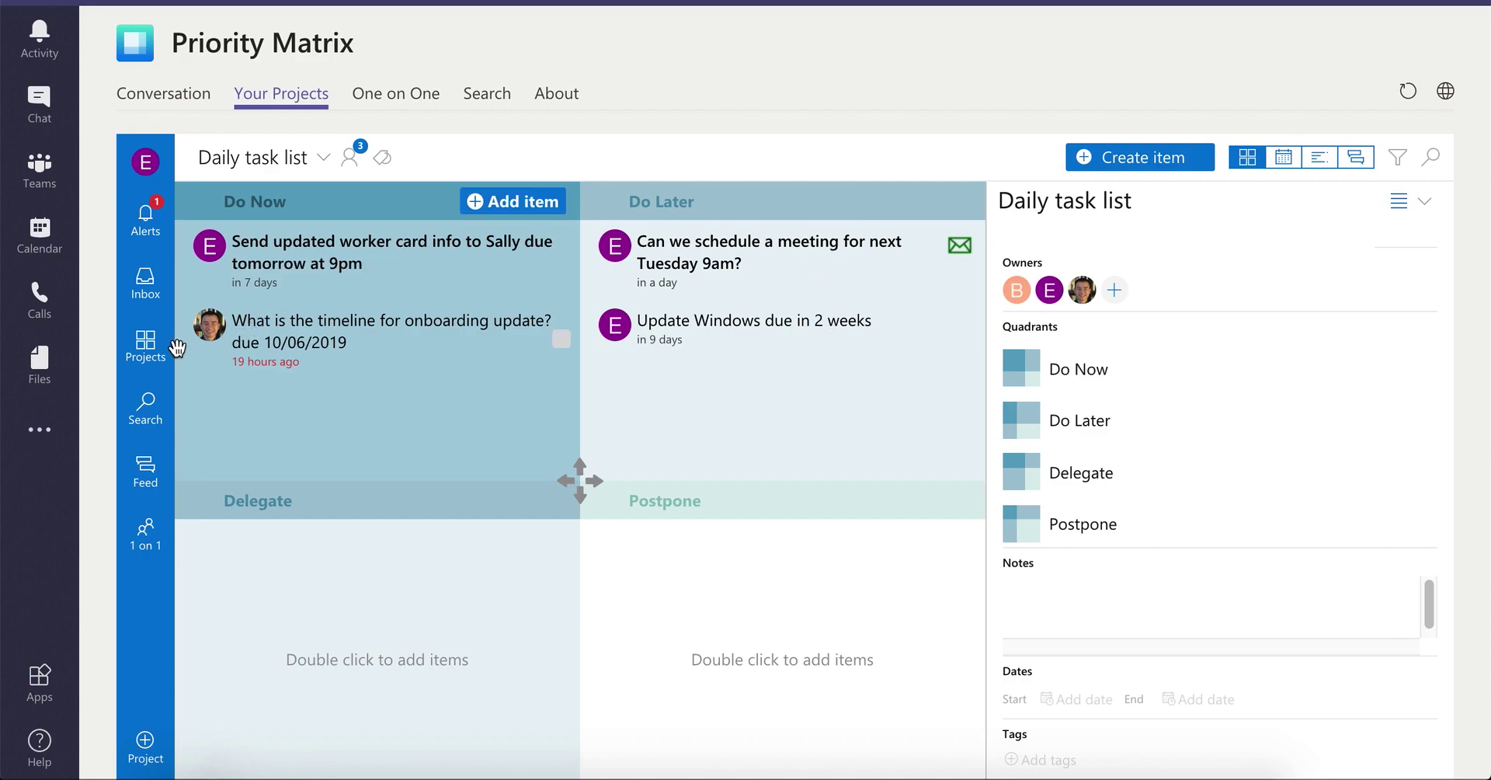
- Go from the Projects list to the One on One view in Priority Matrix
left_click(159, 363)
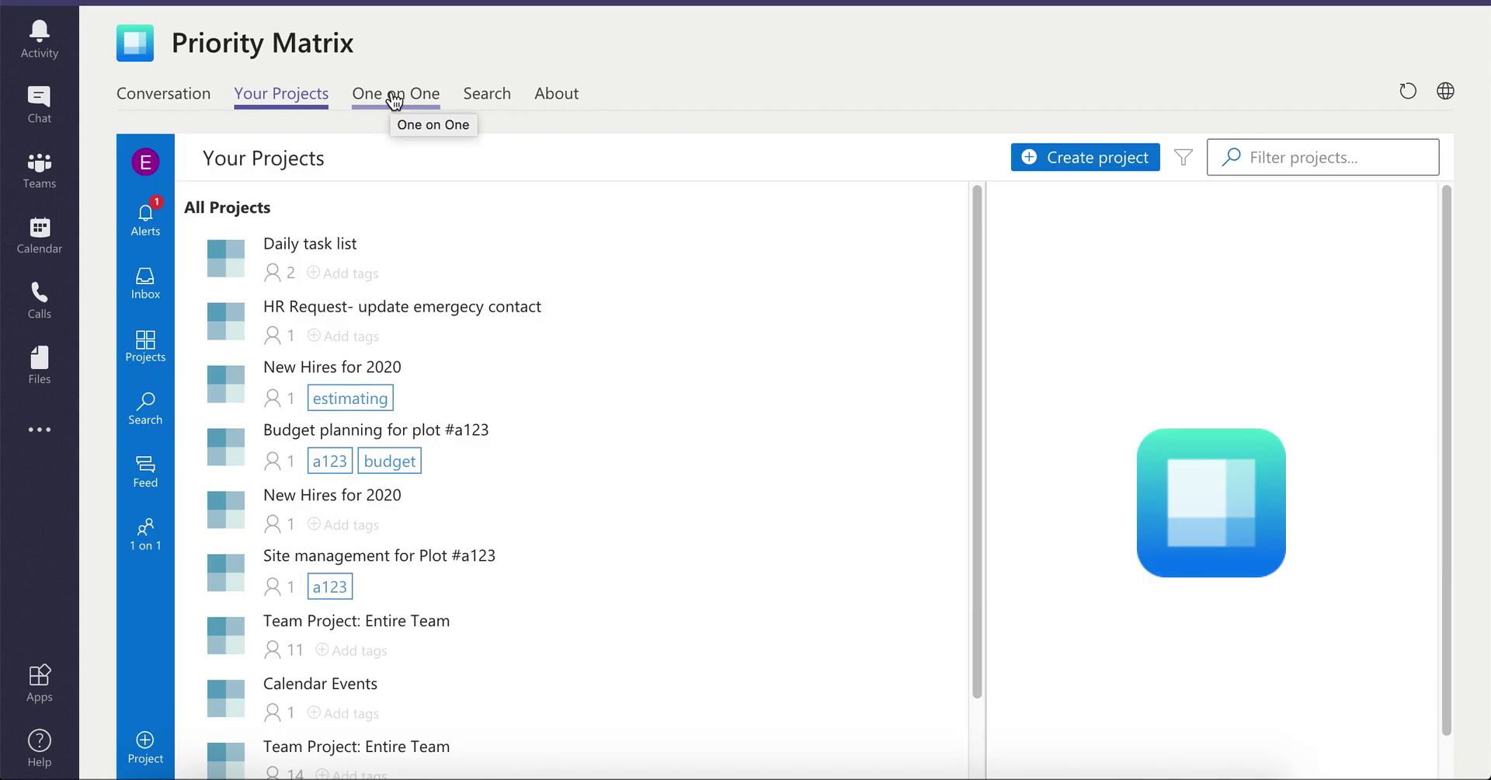
left_click(395, 98)
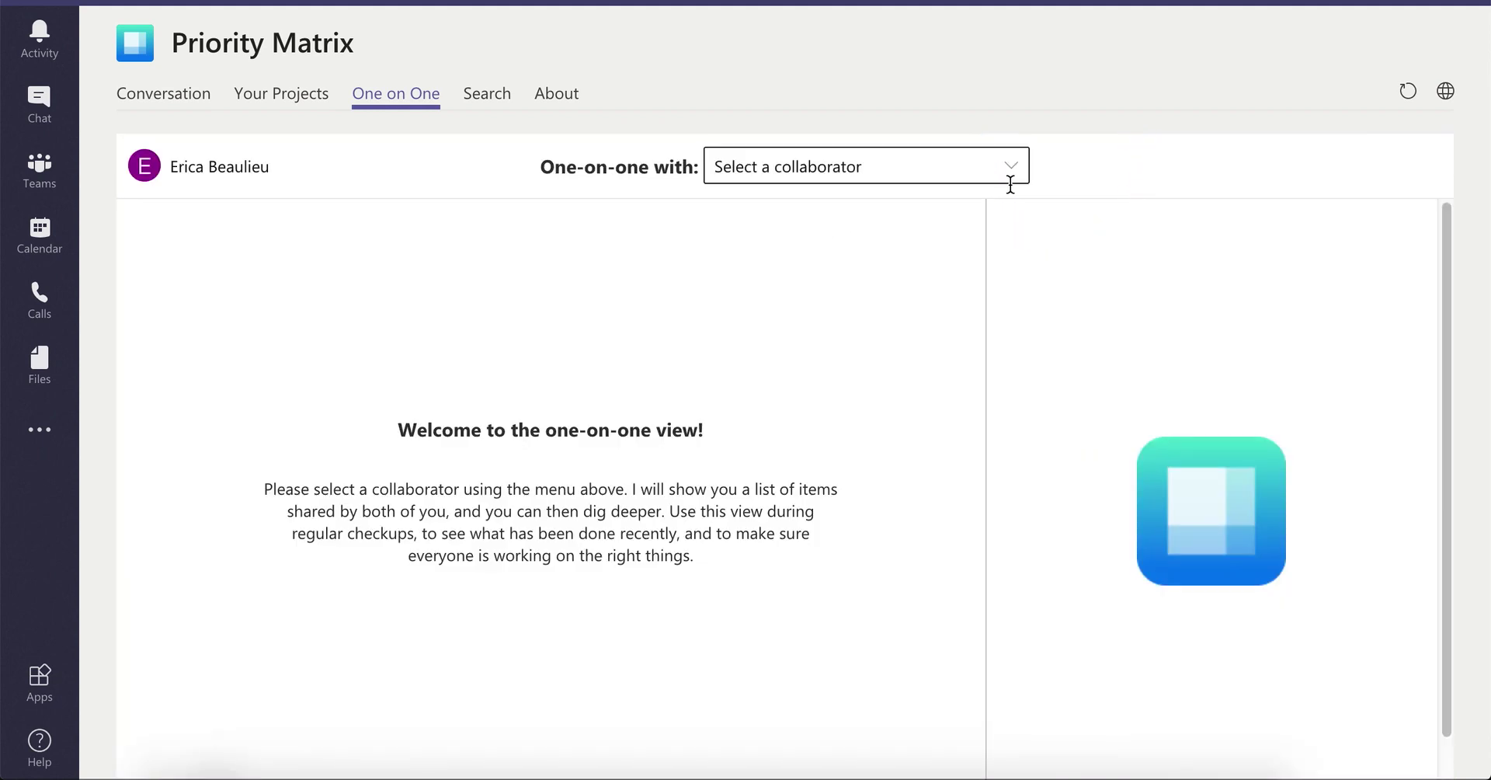
- Pick the email's sender as one-on-one collaborator, then dismiss the Create Shared Task form unsaved
left_click(1008, 182)
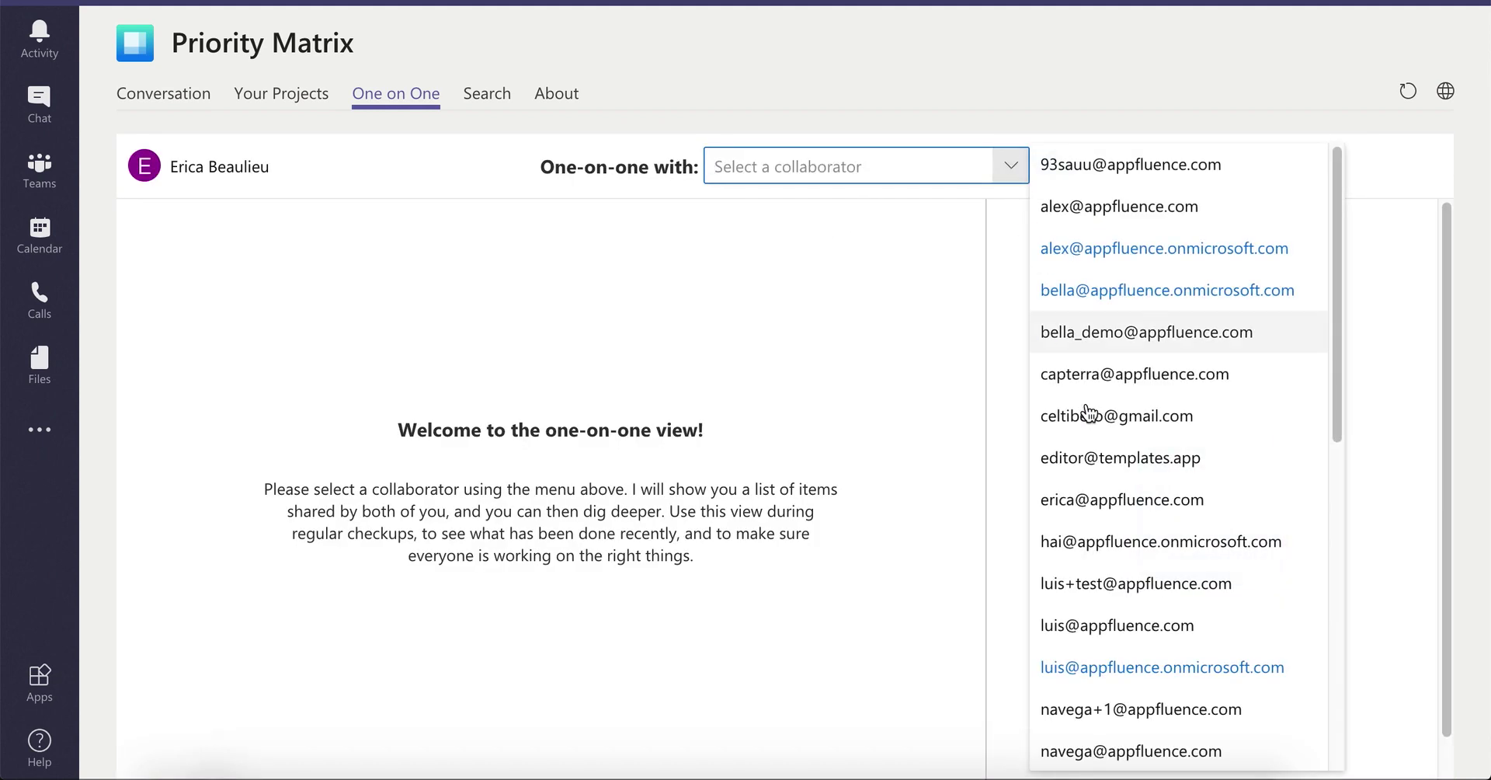
left_click(1068, 438)
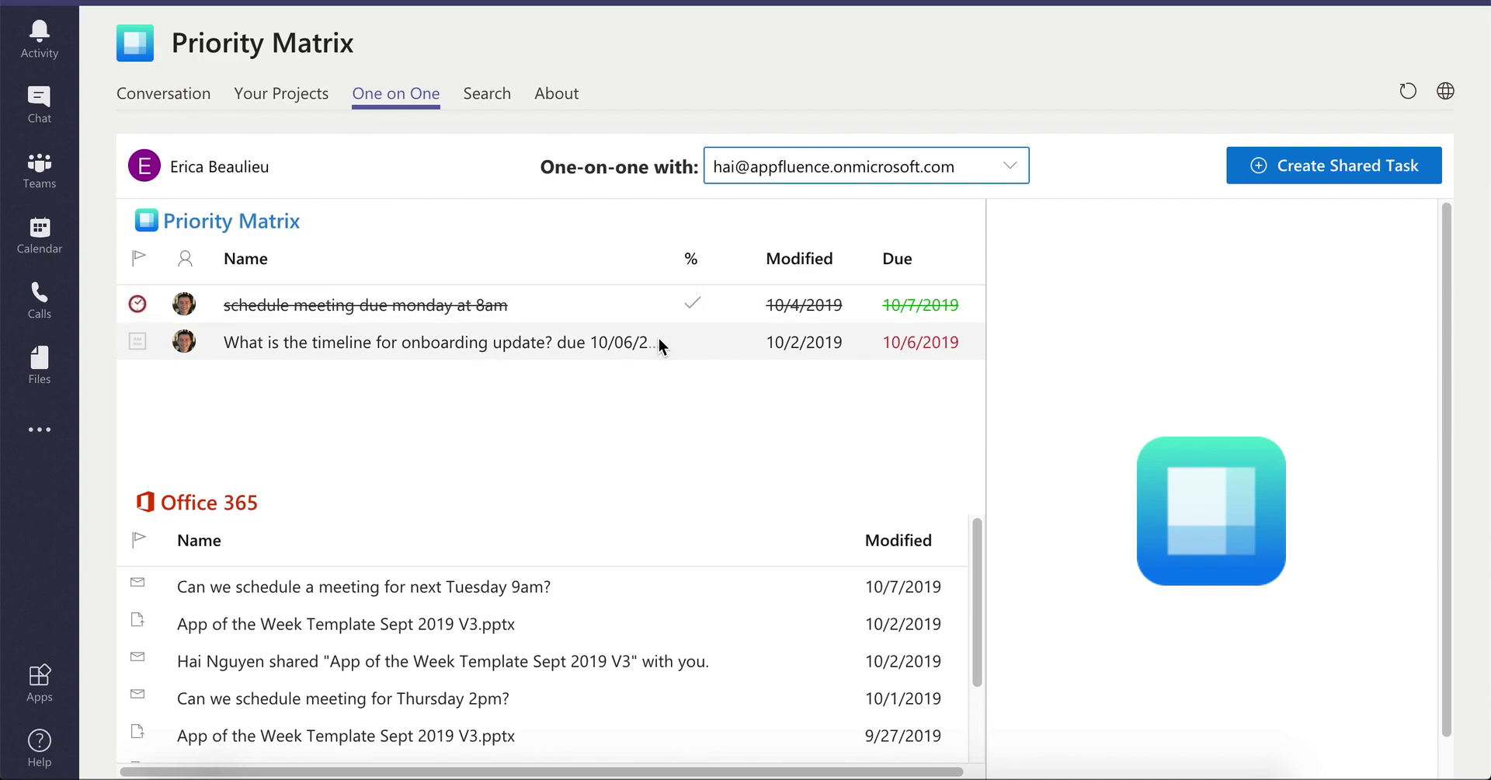
left_click(1297, 175)
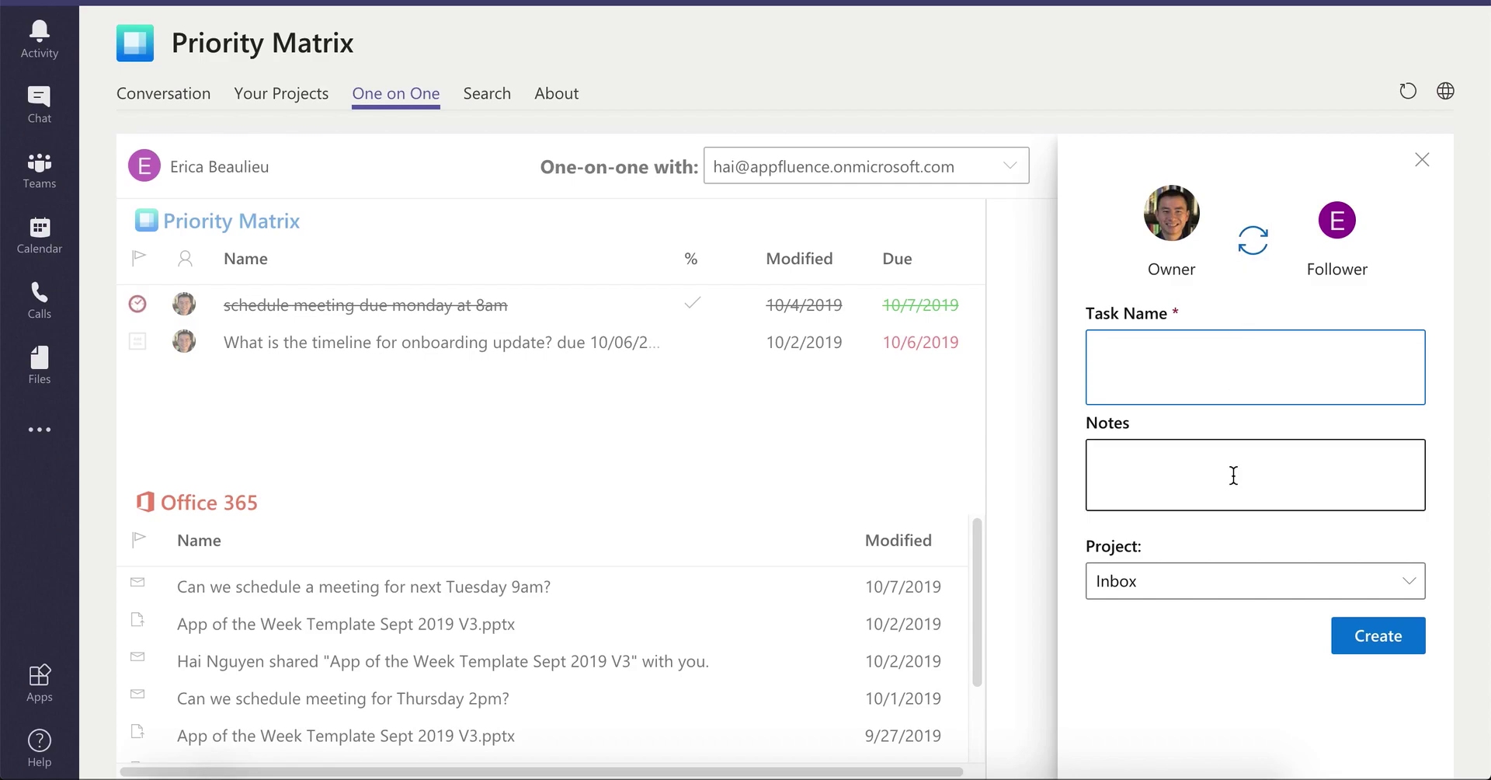
left_click(1424, 161)
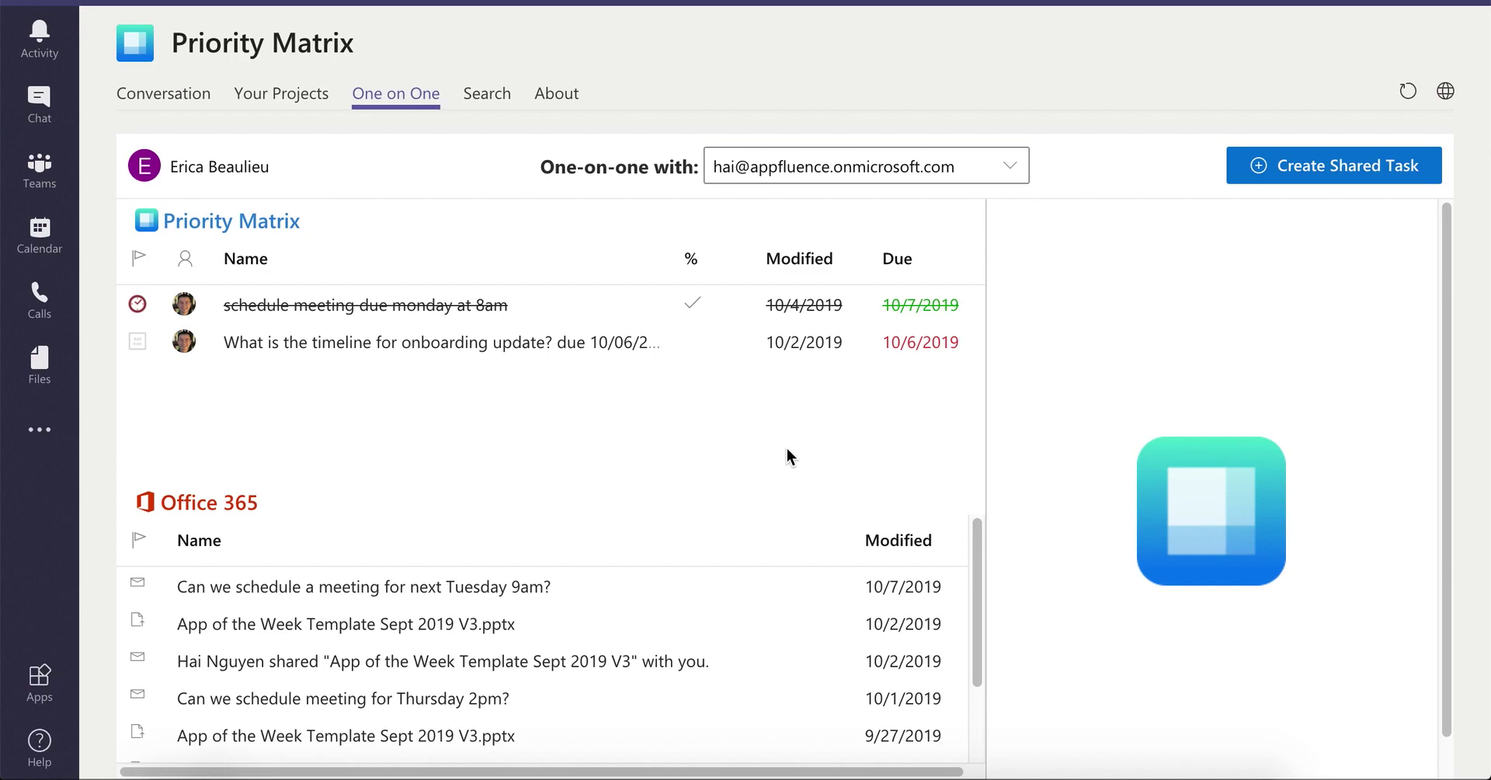
scroll(681, 625, "down", 1)
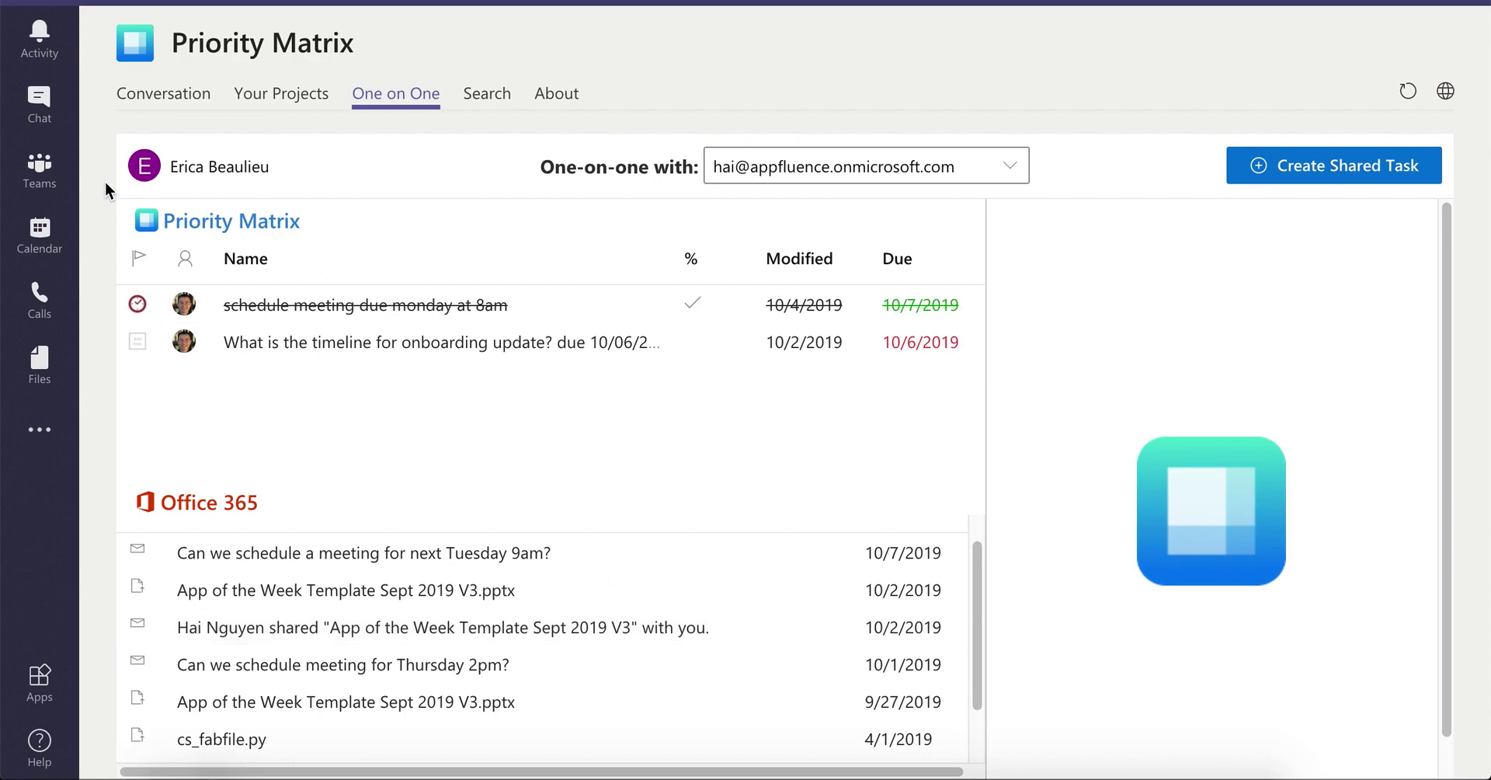
left_click(165, 100)
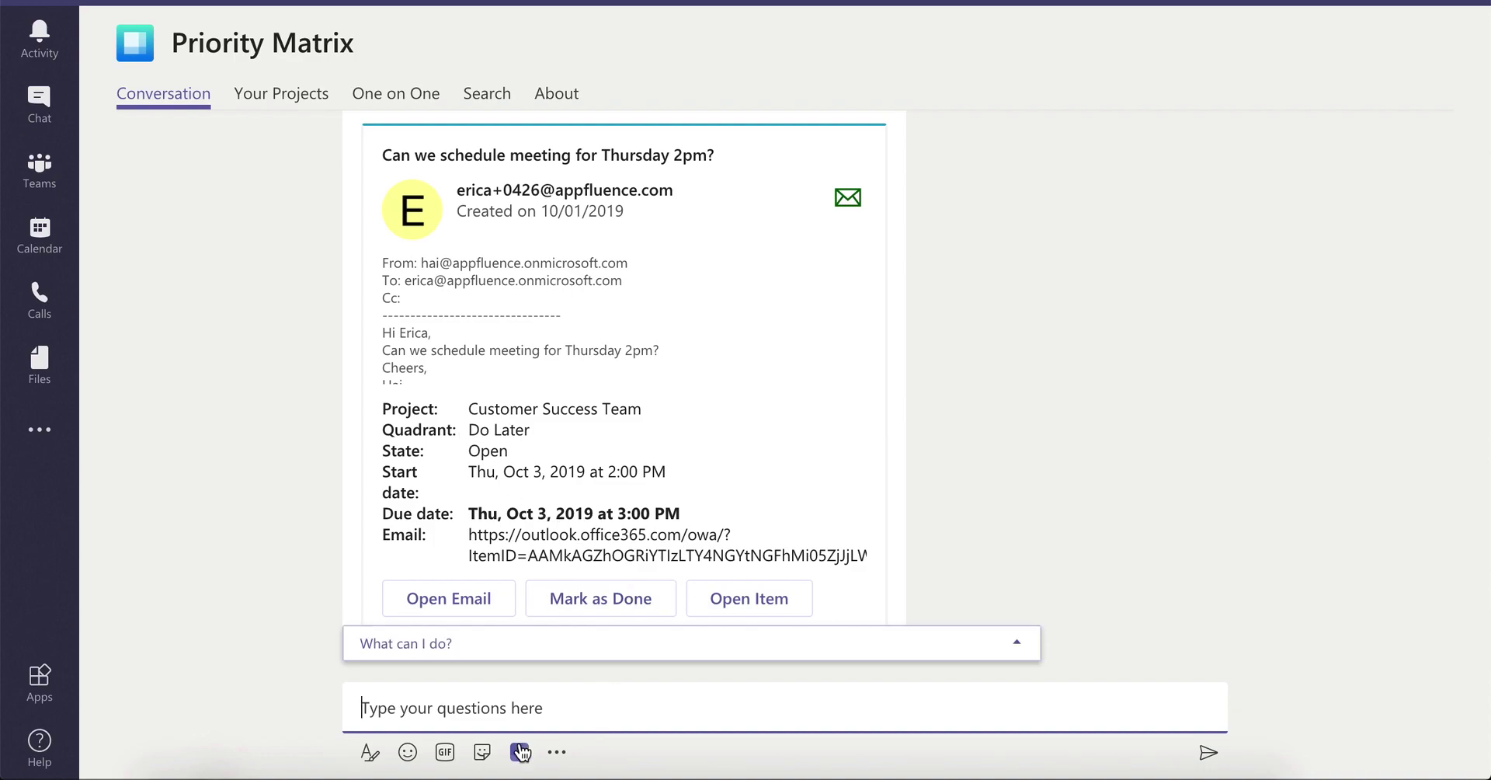
- Send the 'Can we schedule meeting for Thursday 2pm?' task card, then return to projects view
left_click(520, 752)
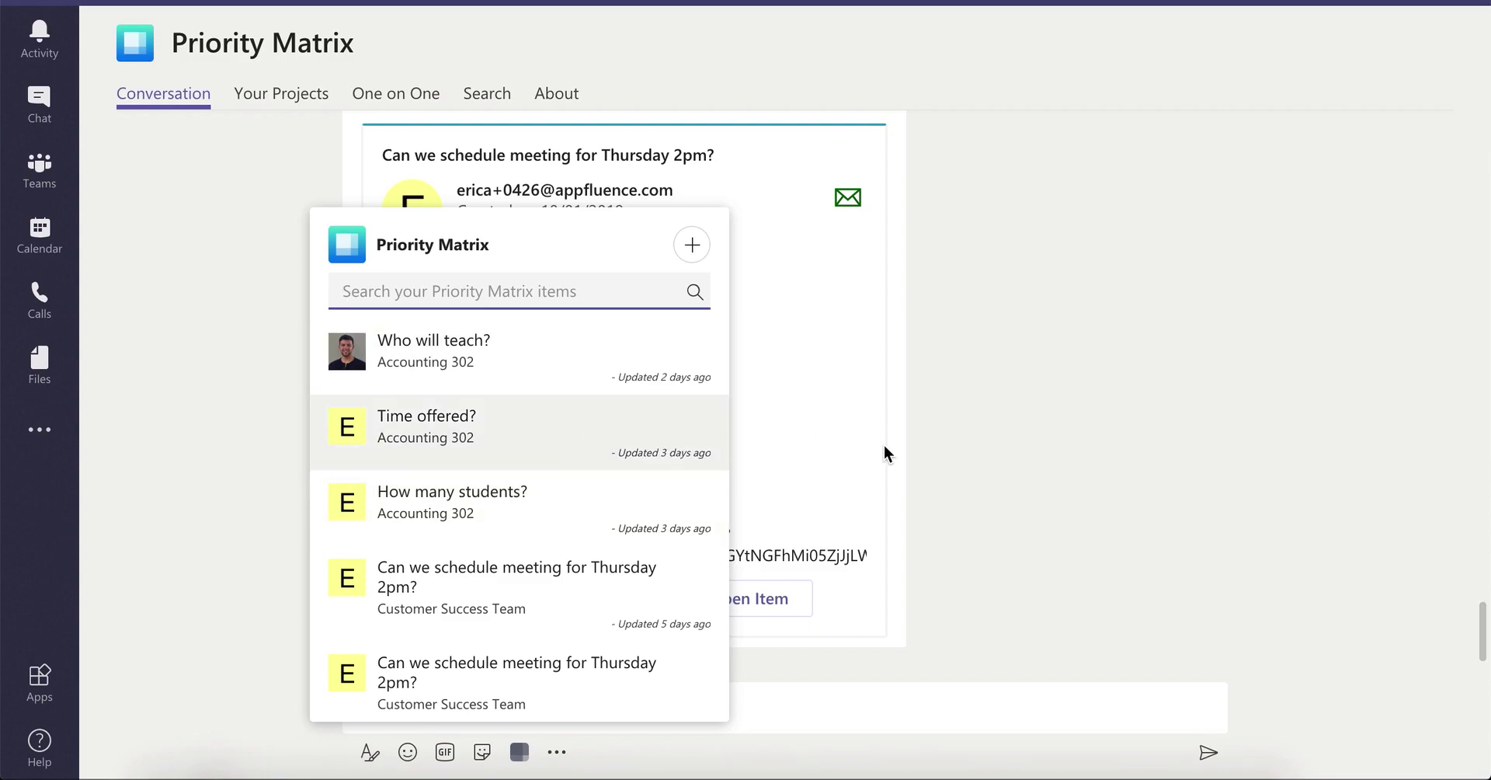
left_click(632, 574)
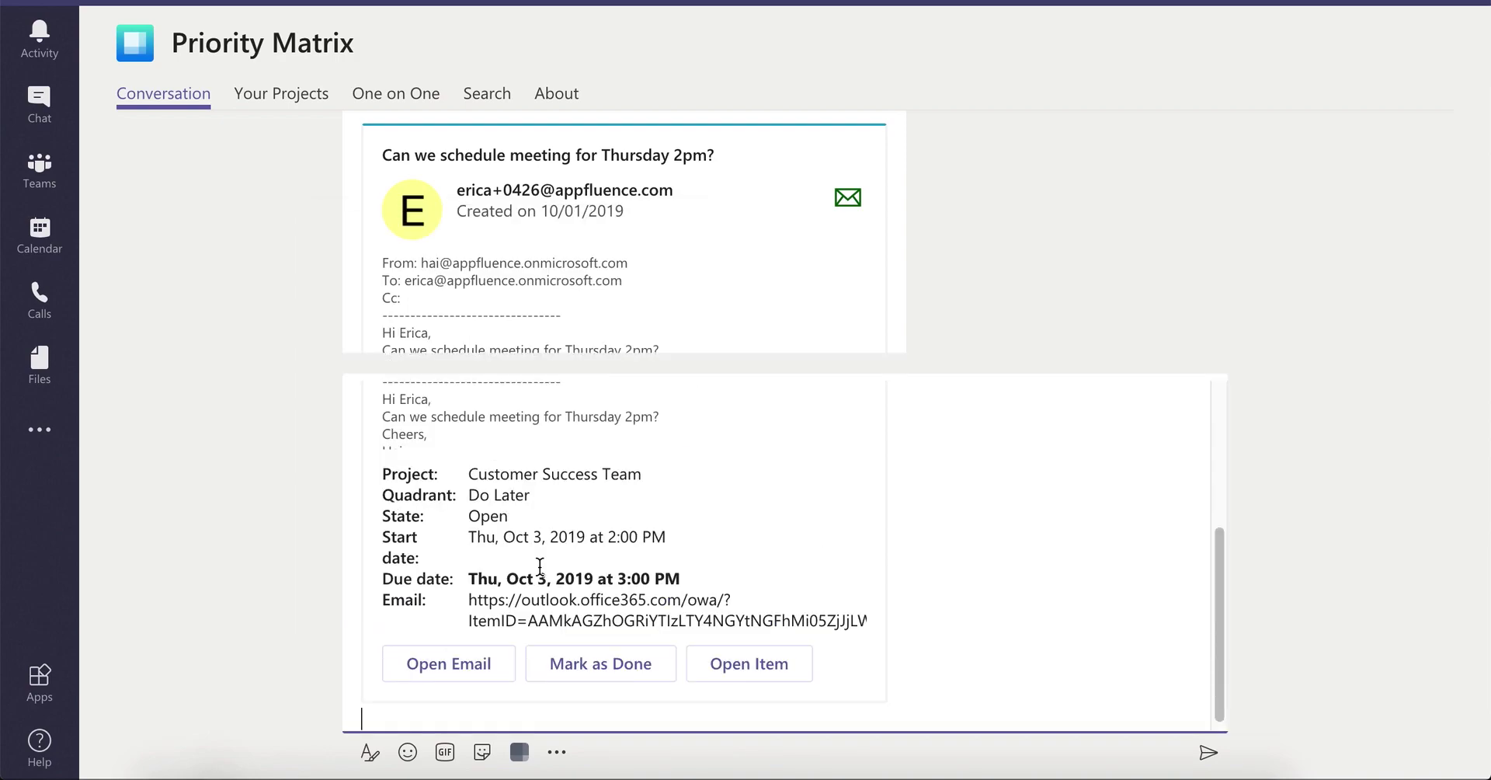
key("Return")
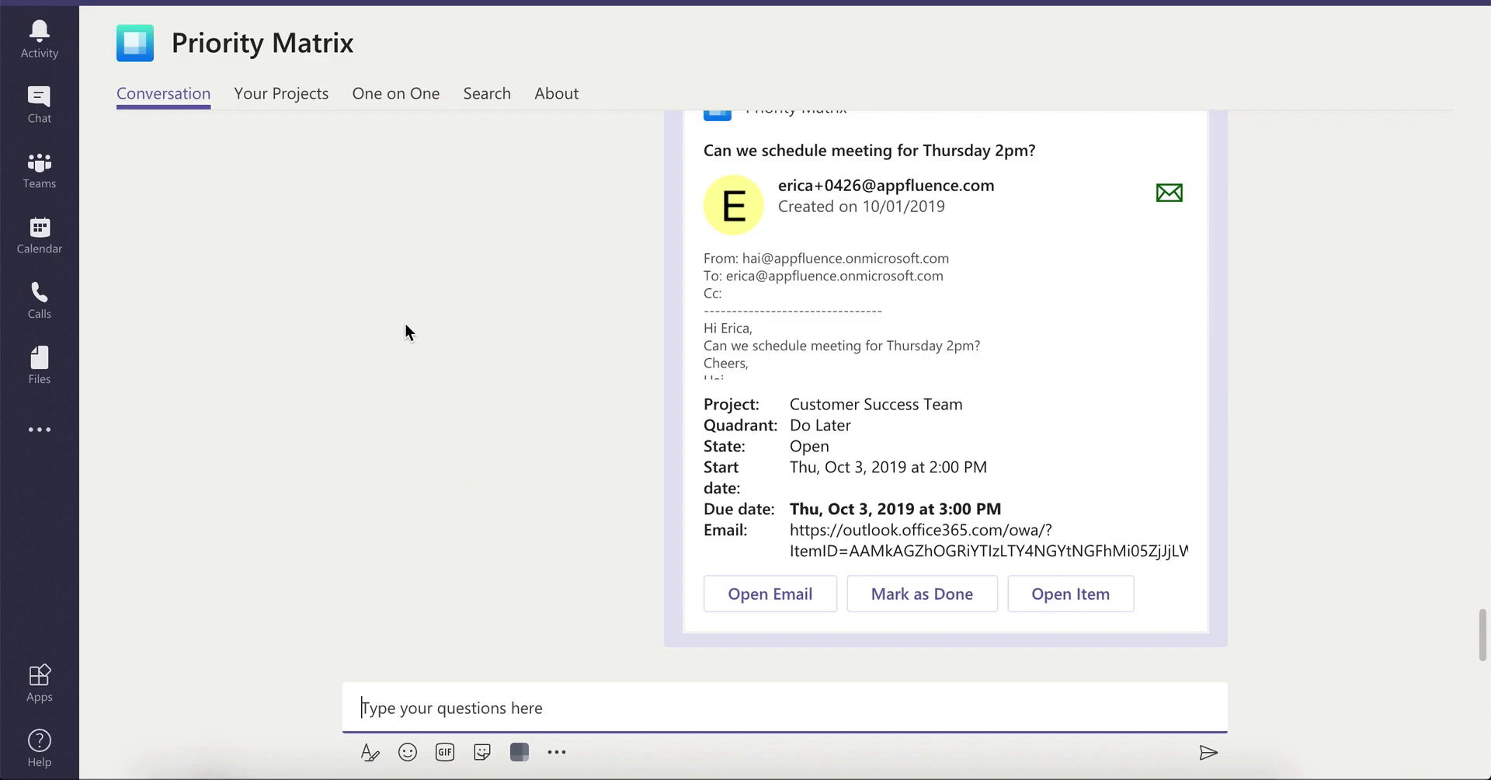
left_click(310, 98)
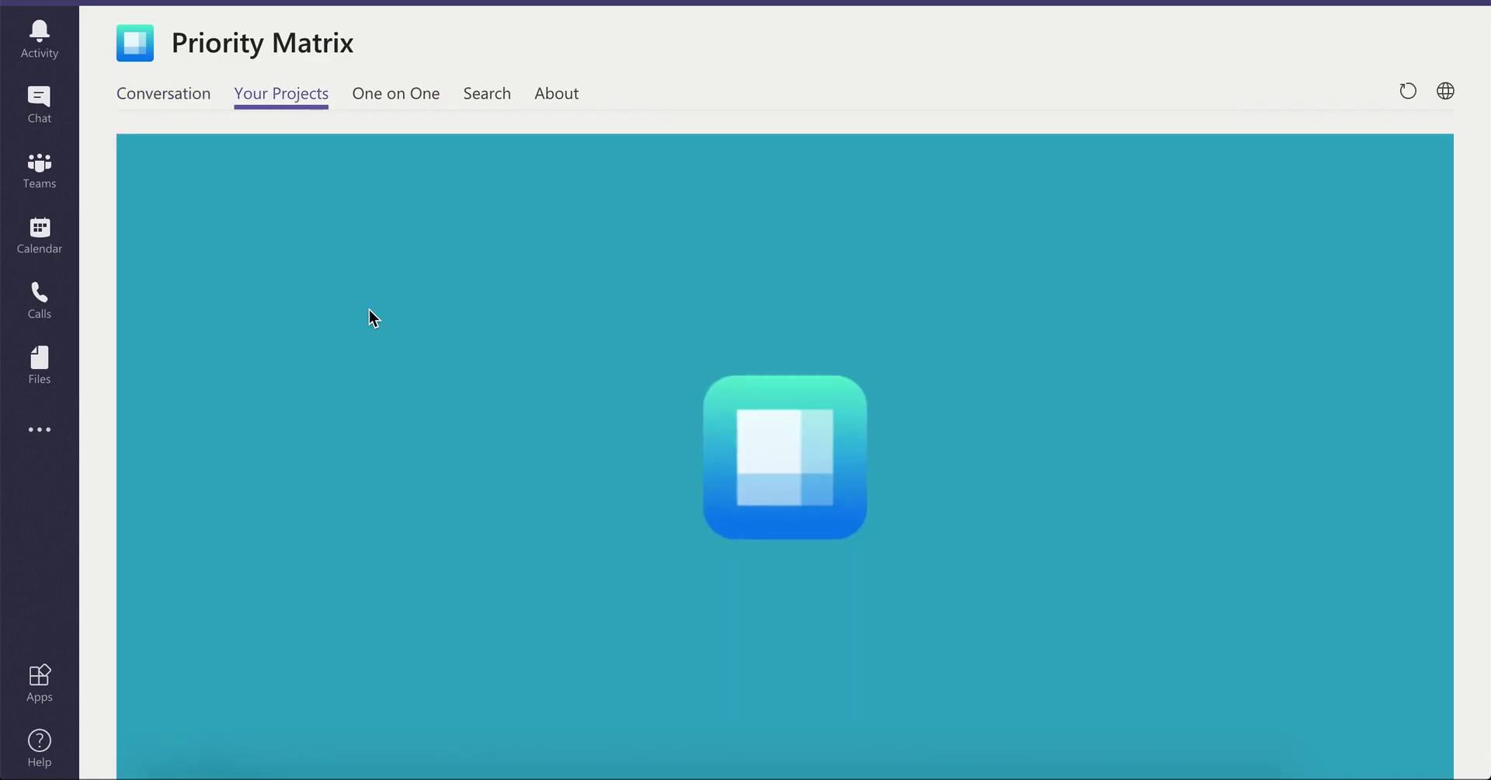